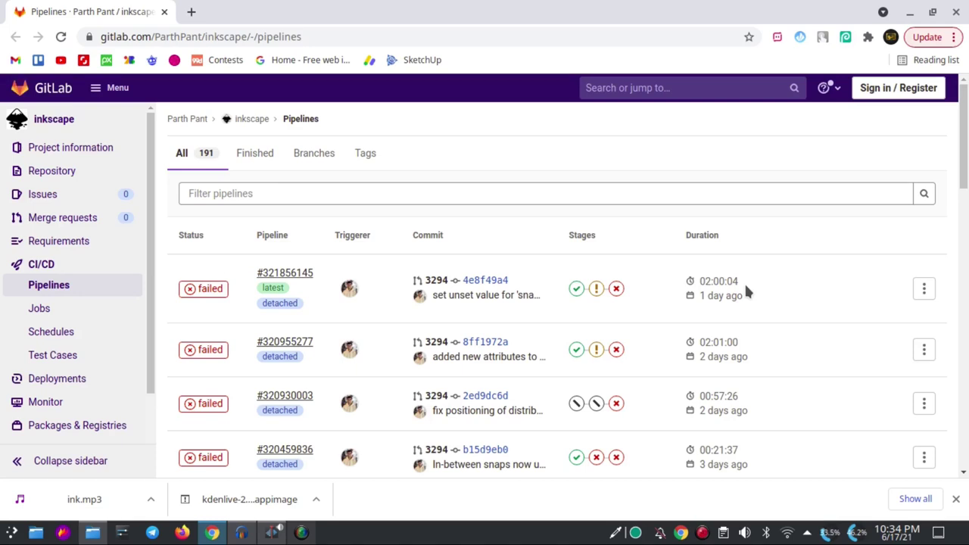
Download the appimage:linux:archive artifact from the latest GitLab pipeline
{"action": "left_click", "coordinate": [924, 289]}
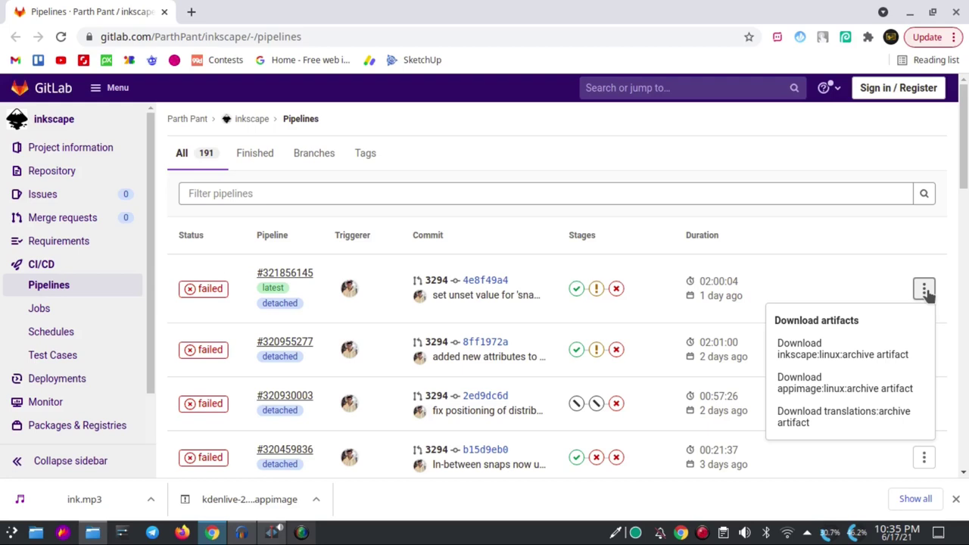
{"action": "left_click", "coordinate": [926, 291]}
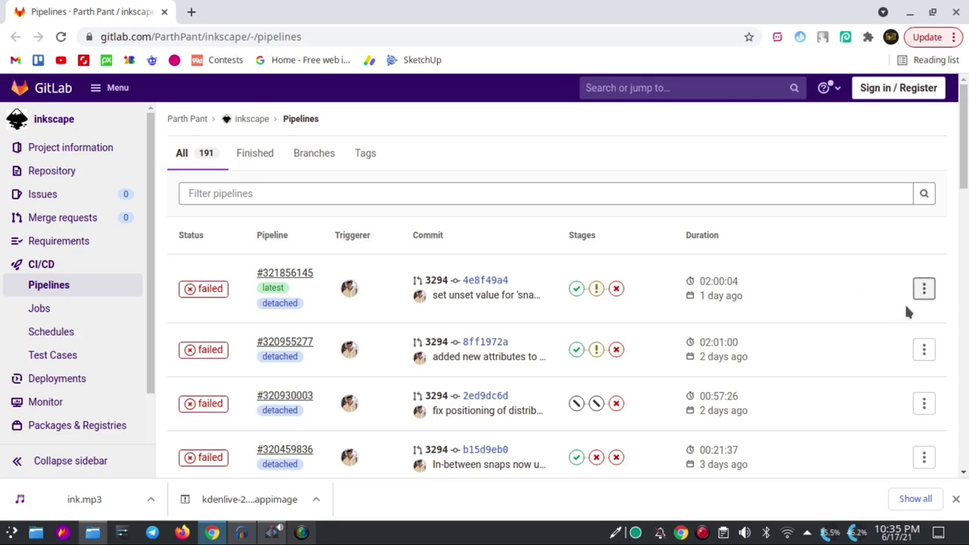
{"action": "left_click", "coordinate": [924, 291]}
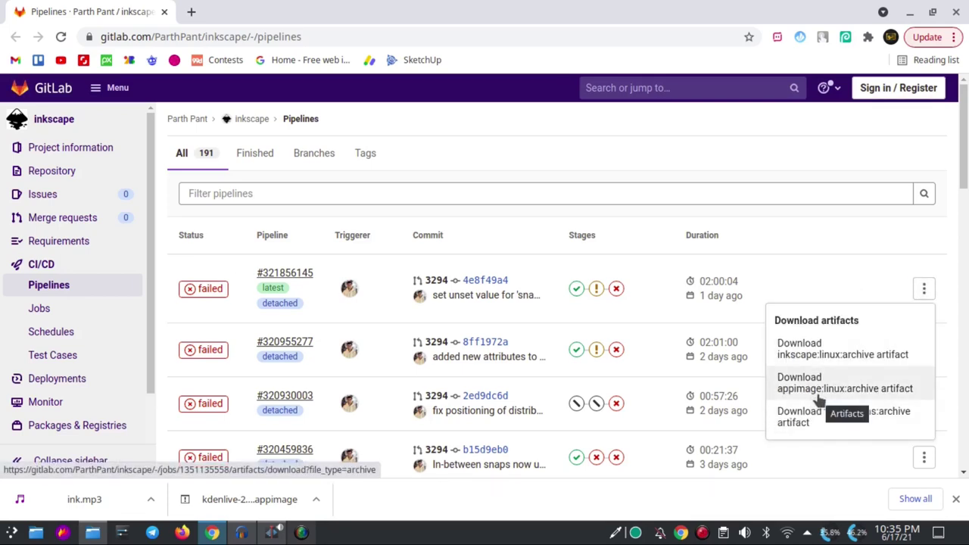
{"action": "left_click", "coordinate": [92, 532]}
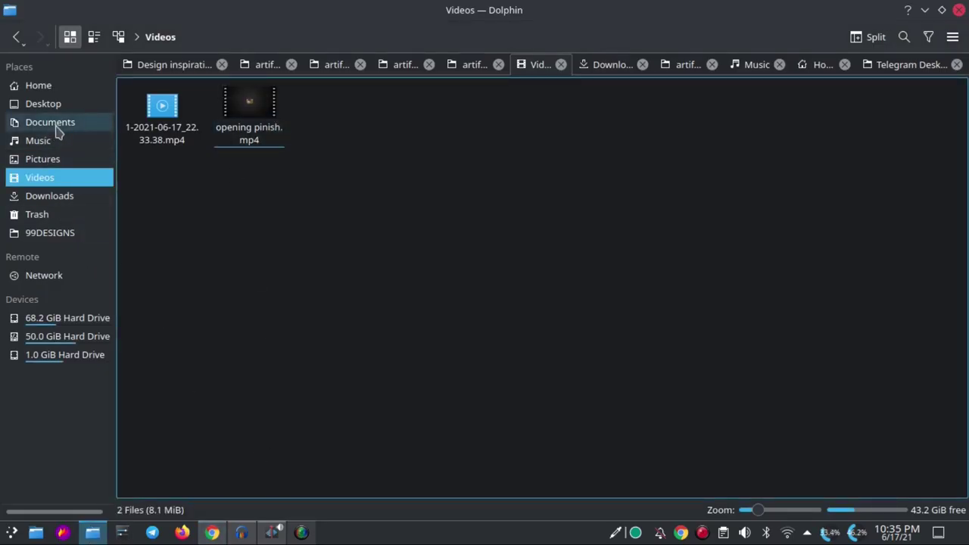
Run the Inkscape x86_64 AppImage from the Downloads/artifacts folder in Dolphin
{"action": "left_click", "coordinate": [89, 200]}
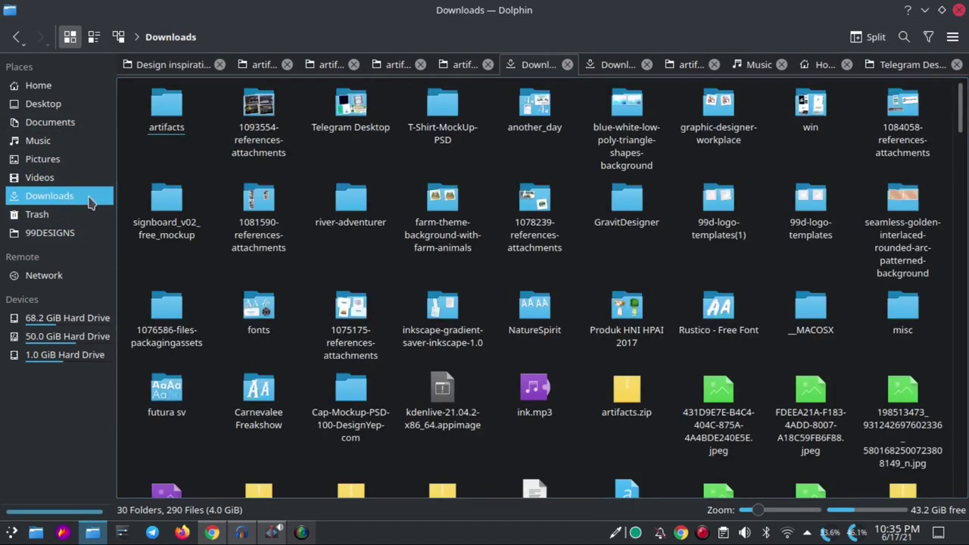
{"action": "left_click", "coordinate": [171, 128]}
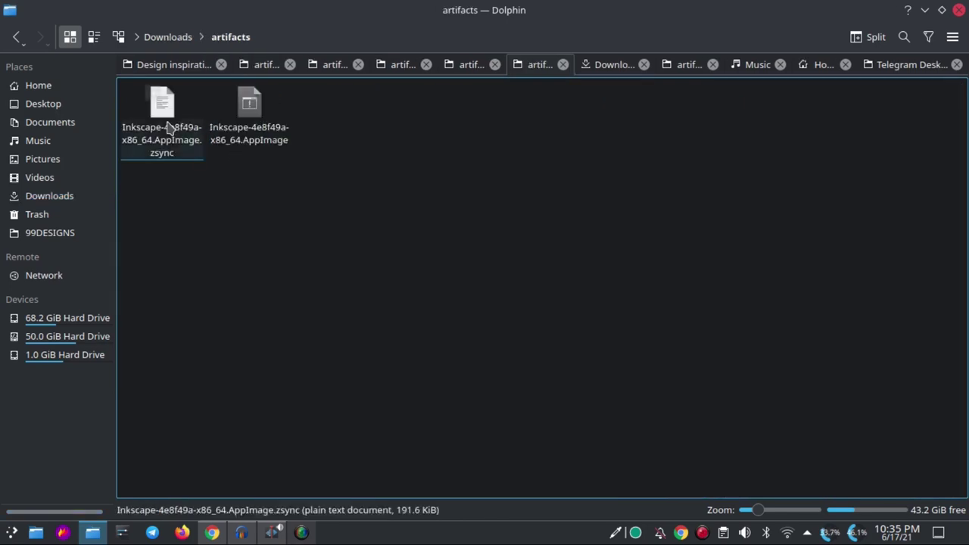
{"action": "left_click", "coordinate": [260, 135]}
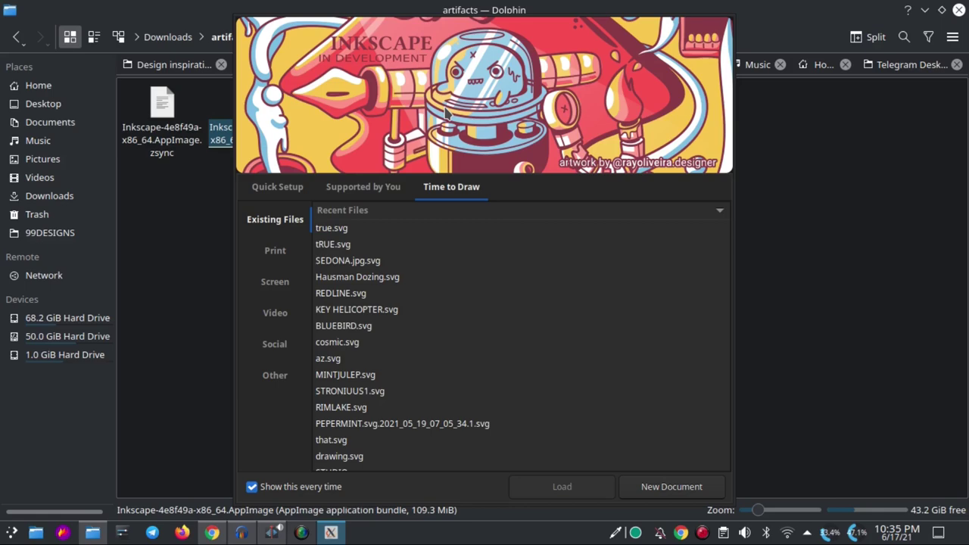
Start a new blank document and switch the interface to the Wide layout
{"action": "left_click", "coordinate": [669, 494]}
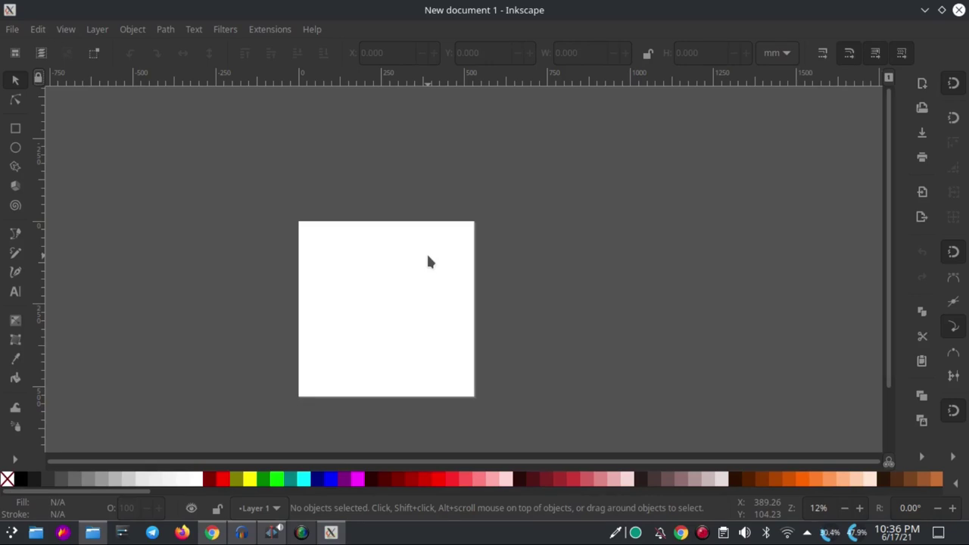
{"action": "left_click", "coordinate": [66, 29]}
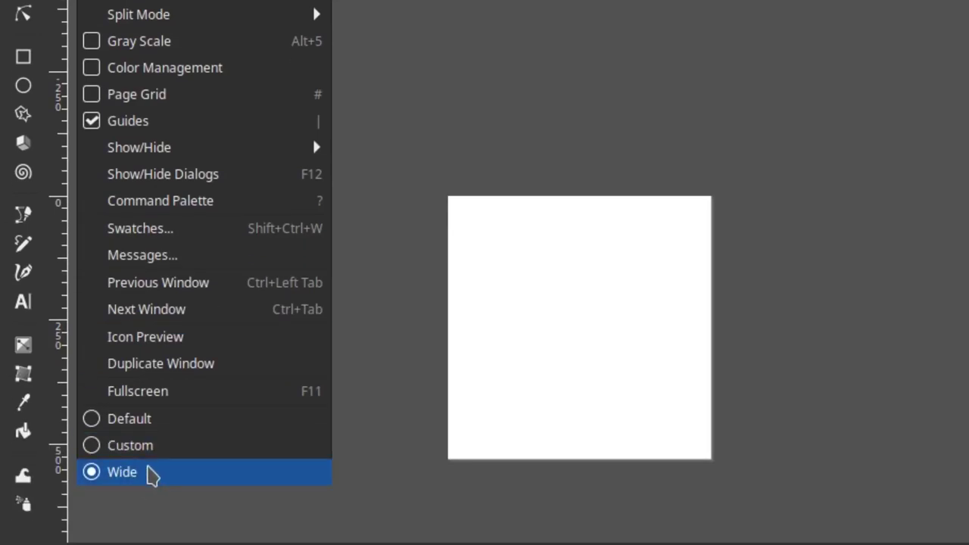
{"action": "left_click", "coordinate": [137, 477]}
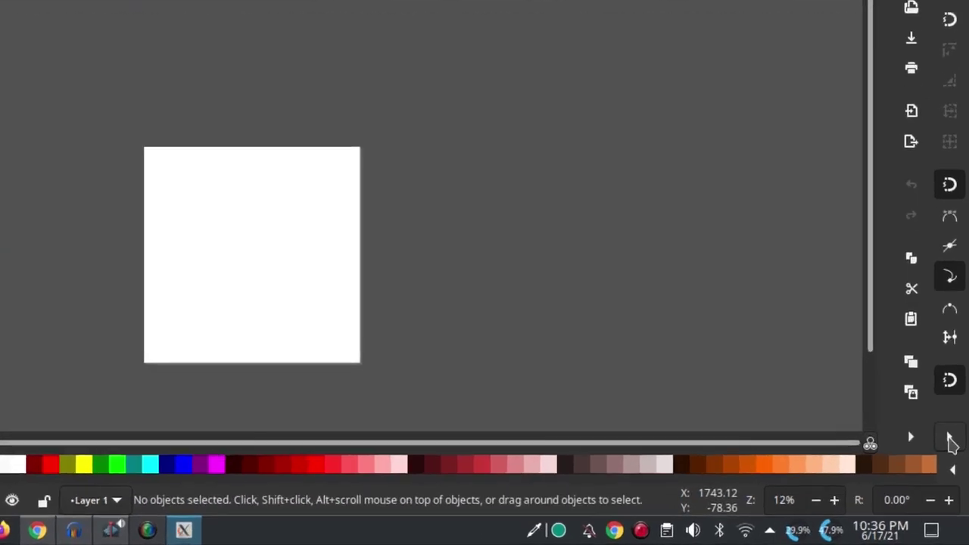
Turn on Alignment snapping alongside Grids and Guides
{"action": "left_click", "coordinate": [954, 462]}
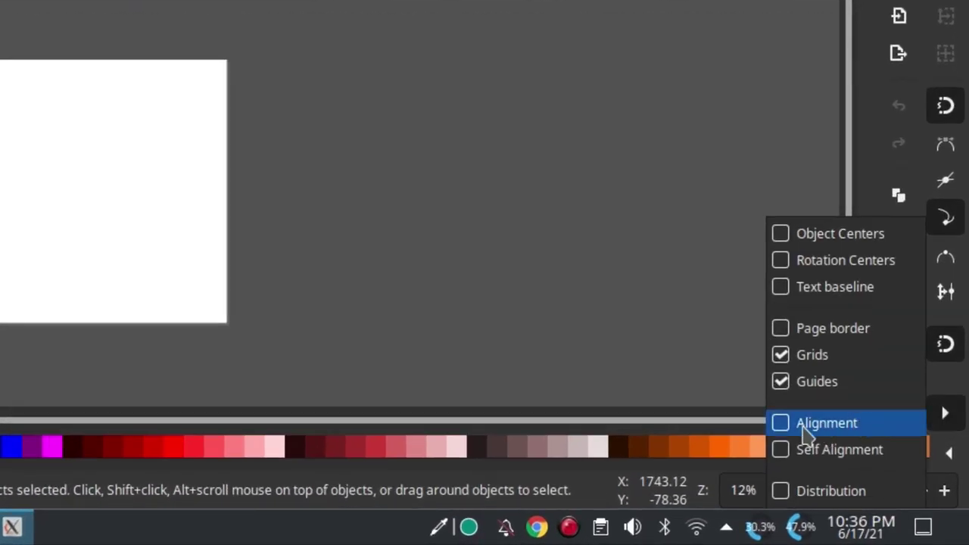
{"action": "left_click", "coordinate": [344, 210]}
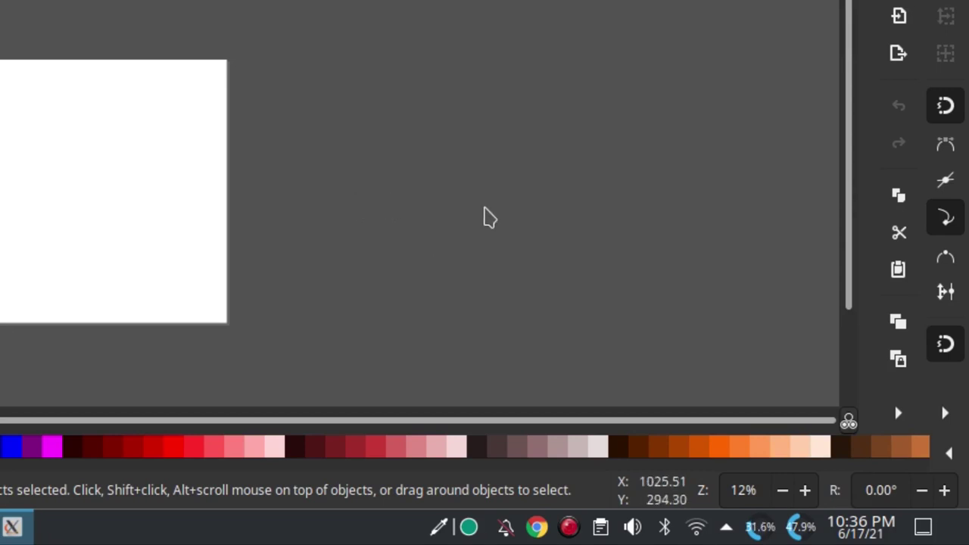
{"action": "left_click", "coordinate": [946, 419]}
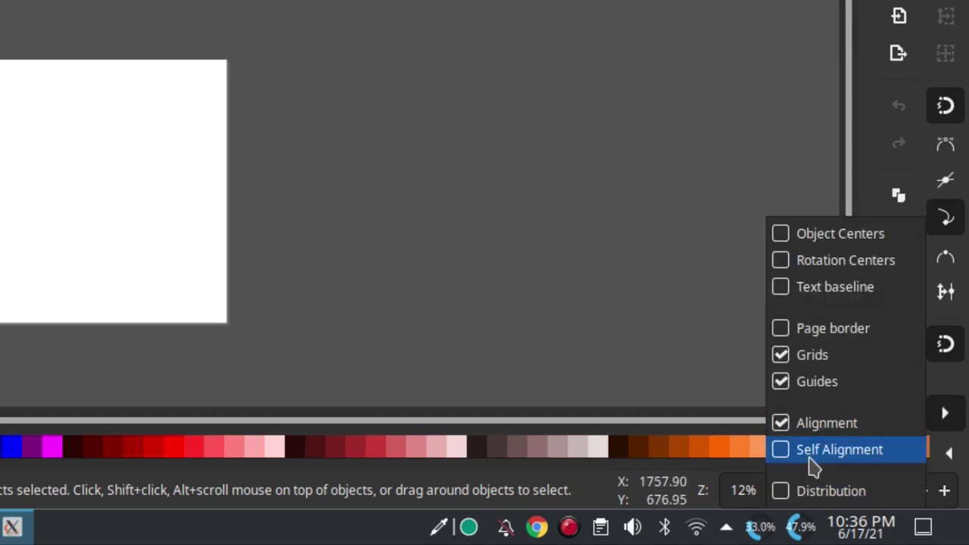
{"action": "left_click", "coordinate": [303, 245]}
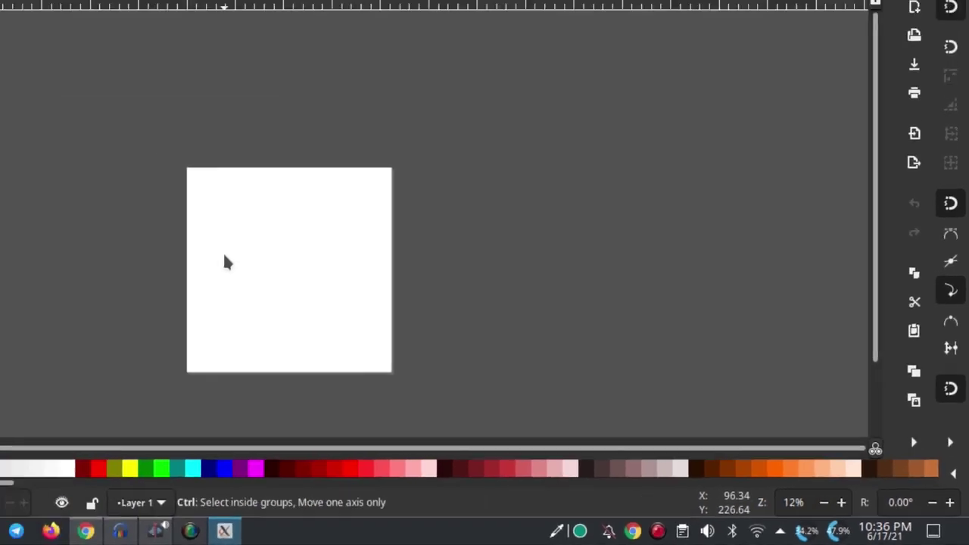
{"action": "scroll", "coordinate": [331, 300], "scroll_direction": "up", "scroll_amount": 2}
{"action": "scroll", "coordinate": [334, 273], "scroll_direction": "down", "scroll_amount": 2}
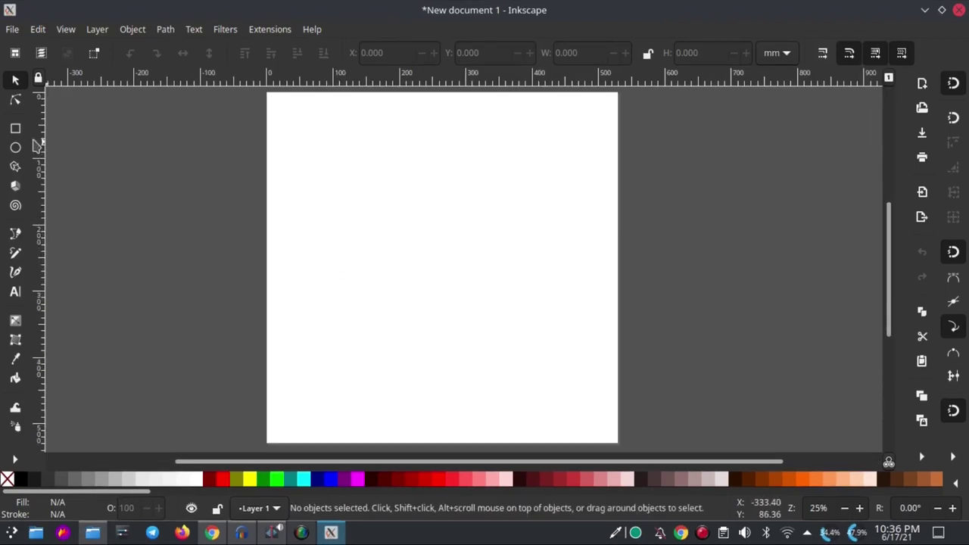
Draw two teal squares and snap the second level with the first at X 276.137 mm
{"action": "left_click", "coordinate": [16, 131]}
{"action": "left_click_drag", "start_coordinate": [303, 138], "coordinate": [405, 228]}
{"action": "left_click_drag", "start_coordinate": [428, 183], "coordinate": [509, 267]}
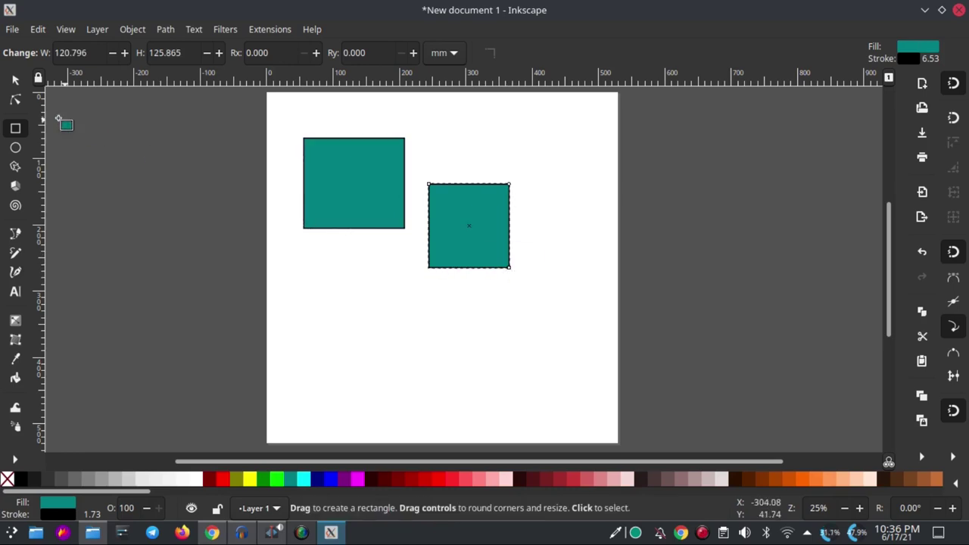
{"action": "left_click", "coordinate": [16, 82]}
{"action": "mouse_move", "coordinate": [459, 206]}
{"action": "left_mouse_down"}
{"action": "mouse_move", "coordinate": [362, 277]}
{"action": "mouse_move", "coordinate": [482, 165]}
{"action": "mouse_move", "coordinate": [493, 175]}
{"action": "left_mouse_up"}
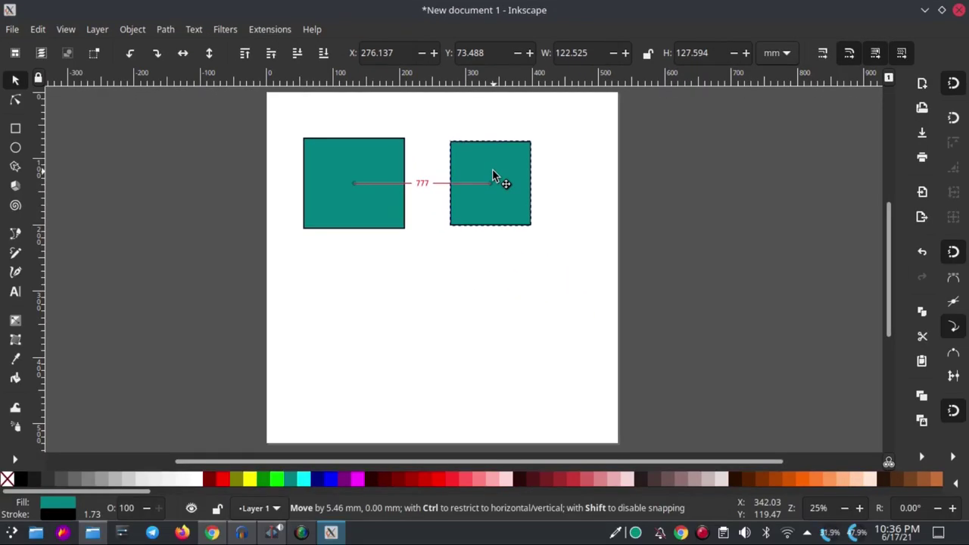
{"action": "left_click_drag", "start_coordinate": [493, 175], "coordinate": [496, 177]}
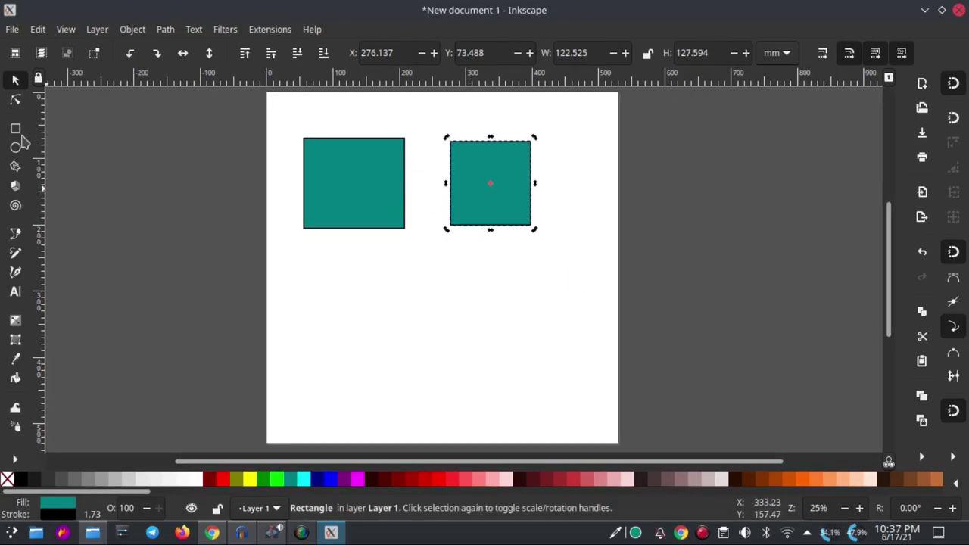
Switch the interface layout to Custom, then to Default, and check the snapping options
{"action": "left_click", "coordinate": [66, 30]}
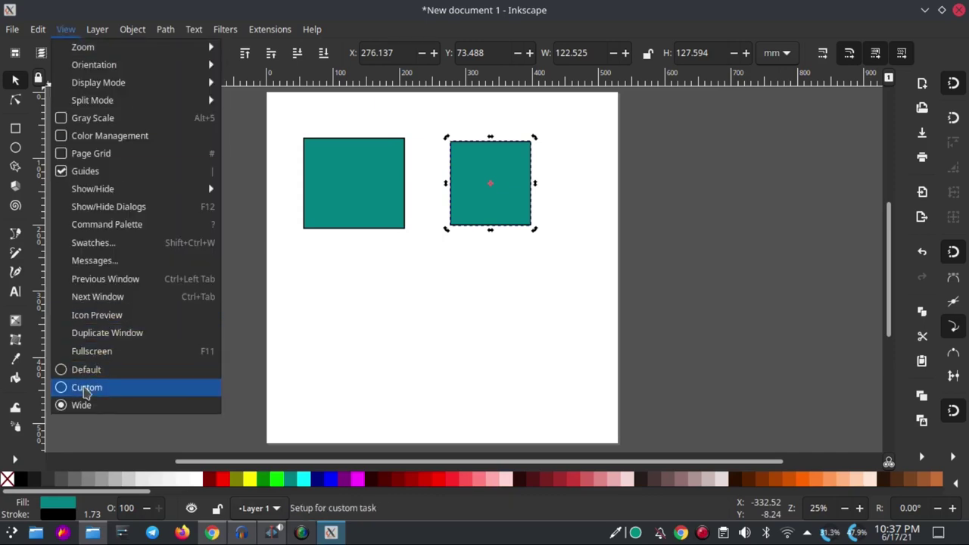
{"action": "left_click", "coordinate": [85, 388]}
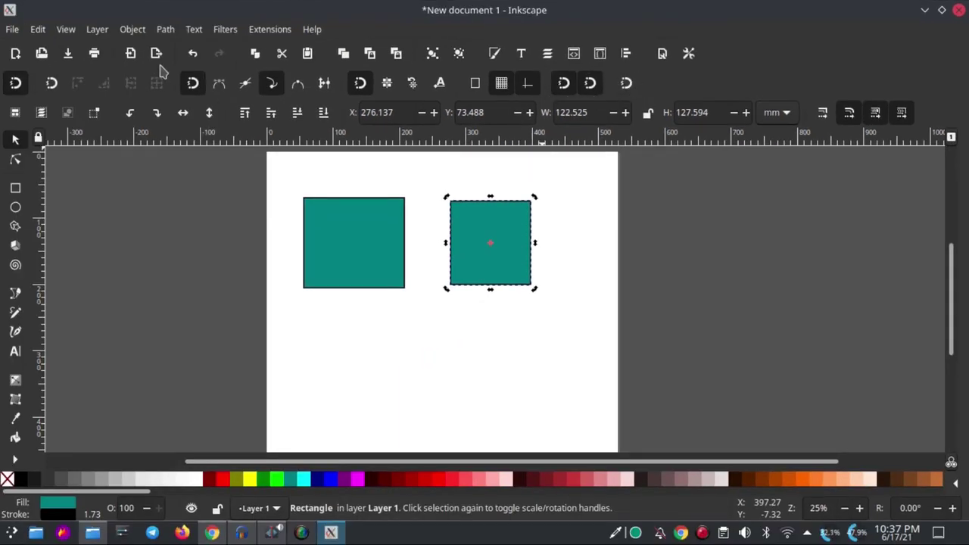
{"action": "left_click", "coordinate": [66, 31]}
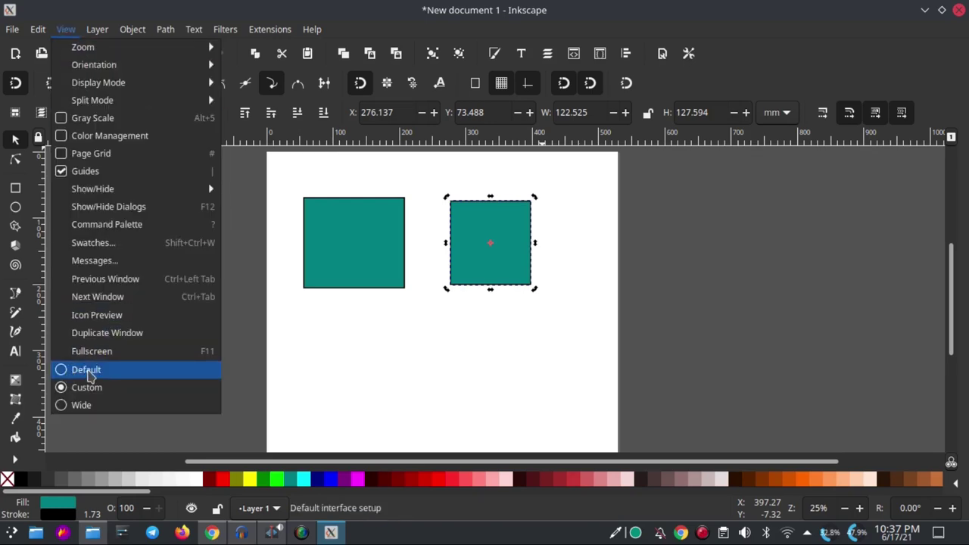
{"action": "left_click", "coordinate": [87, 369]}
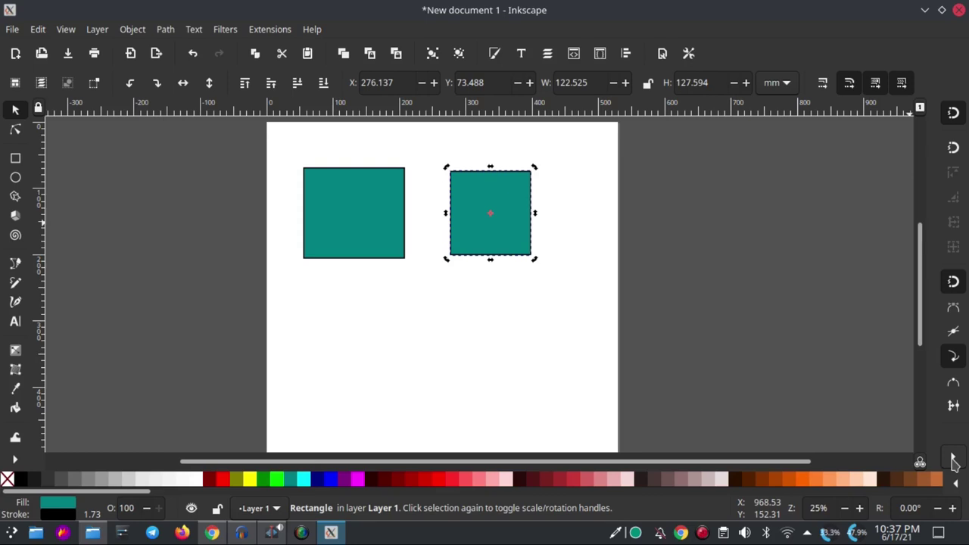
{"action": "left_click", "coordinate": [954, 459]}
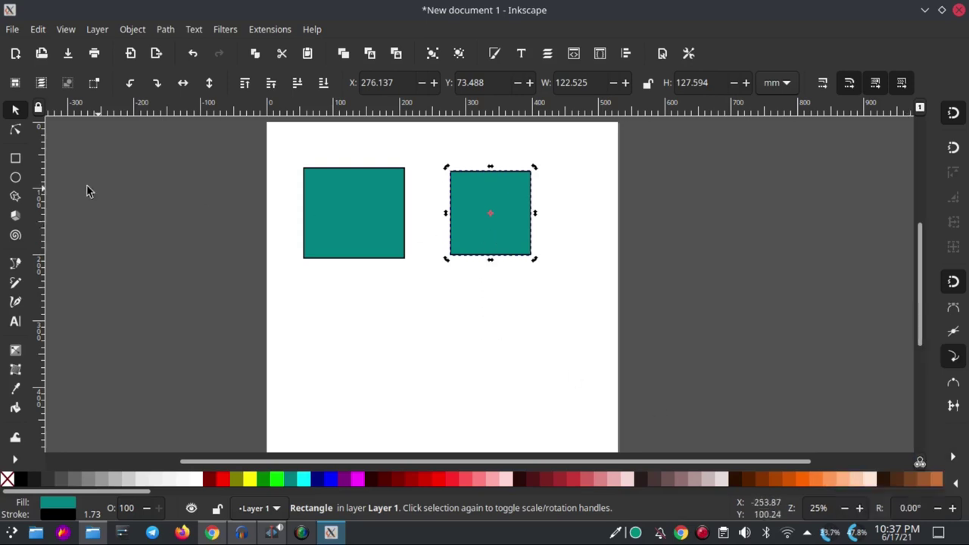
Draw a teal ellipse below the squares and move it under the left square at X 68.477 mm
{"action": "left_click", "coordinate": [15, 177]}
{"action": "left_click_drag", "start_coordinate": [349, 315], "coordinate": [432, 389]}
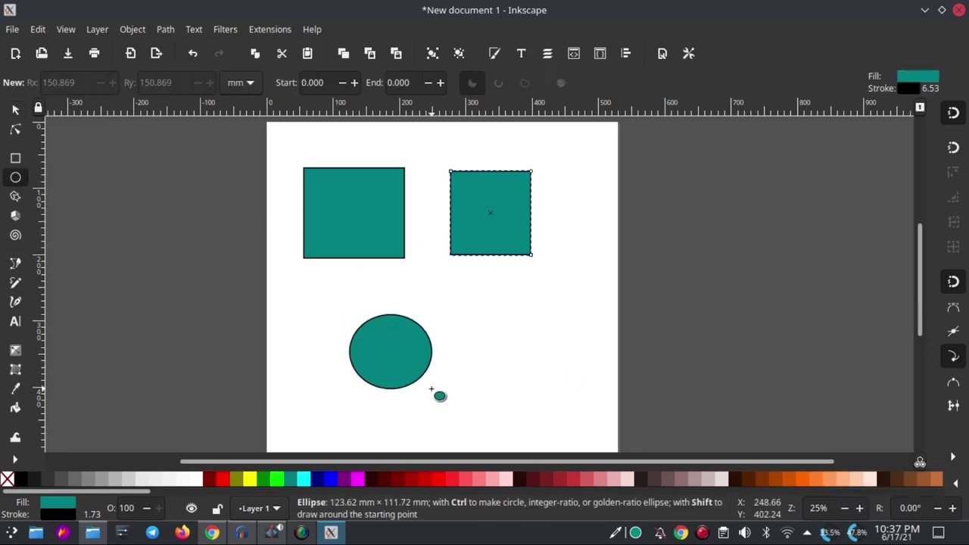
{"action": "left_click", "coordinate": [15, 109]}
{"action": "mouse_move", "coordinate": [399, 340]}
{"action": "left_mouse_down"}
{"action": "mouse_move", "coordinate": [498, 318]}
{"action": "mouse_move", "coordinate": [493, 306]}
{"action": "mouse_move", "coordinate": [346, 297]}
{"action": "mouse_move", "coordinate": [561, 307]}
{"action": "mouse_move", "coordinate": [604, 219]}
{"action": "mouse_move", "coordinate": [596, 128]}
{"action": "mouse_move", "coordinate": [485, 129]}
{"action": "mouse_move", "coordinate": [332, 109]}
{"action": "mouse_move", "coordinate": [335, 130]}
{"action": "mouse_move", "coordinate": [412, 127]}
{"action": "mouse_move", "coordinate": [575, 151]}
{"action": "mouse_move", "coordinate": [605, 268]}
{"action": "left_mouse_up"}
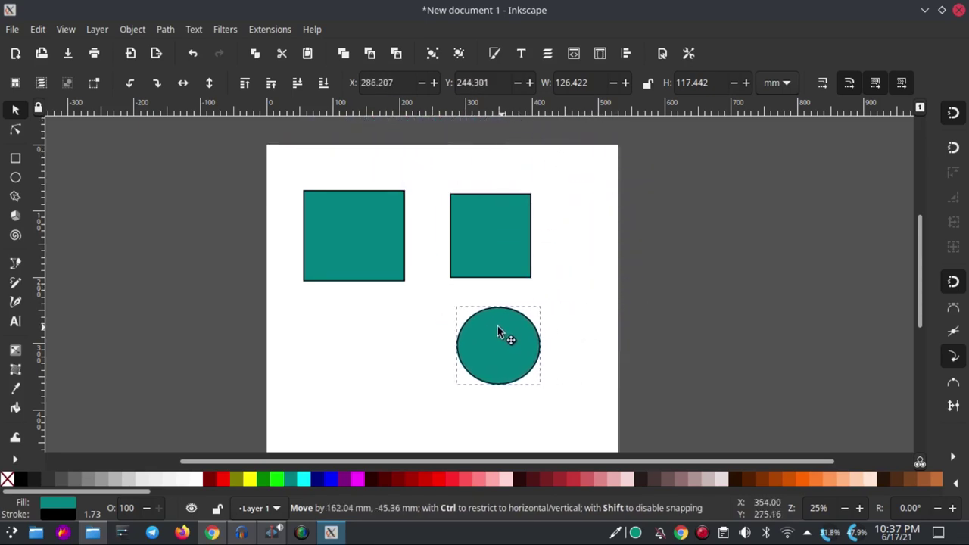
{"action": "left_click_drag", "start_coordinate": [534, 329], "coordinate": [484, 318]}
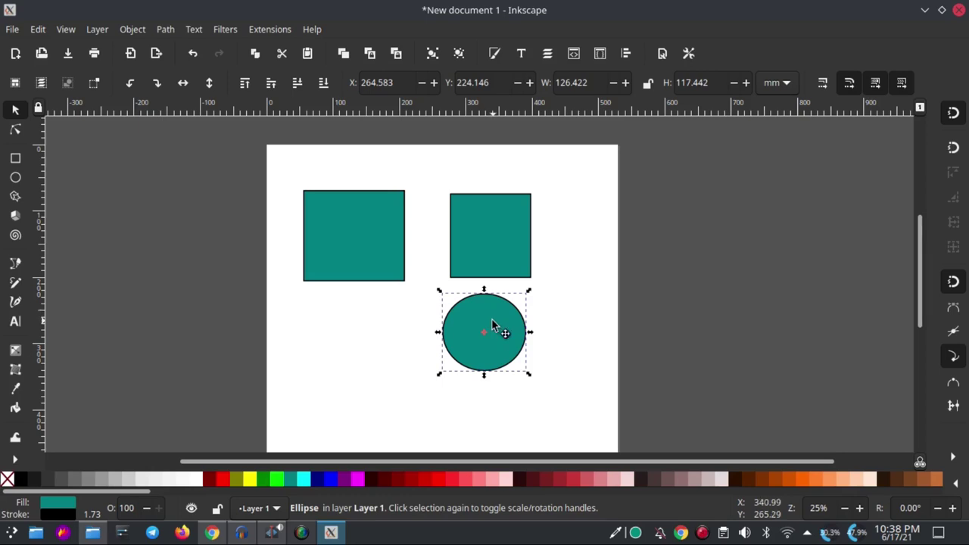
{"action": "mouse_move", "coordinate": [493, 323]}
{"action": "left_mouse_down"}
{"action": "mouse_move", "coordinate": [349, 320]}
{"action": "mouse_move", "coordinate": [362, 320]}
{"action": "left_mouse_up"}
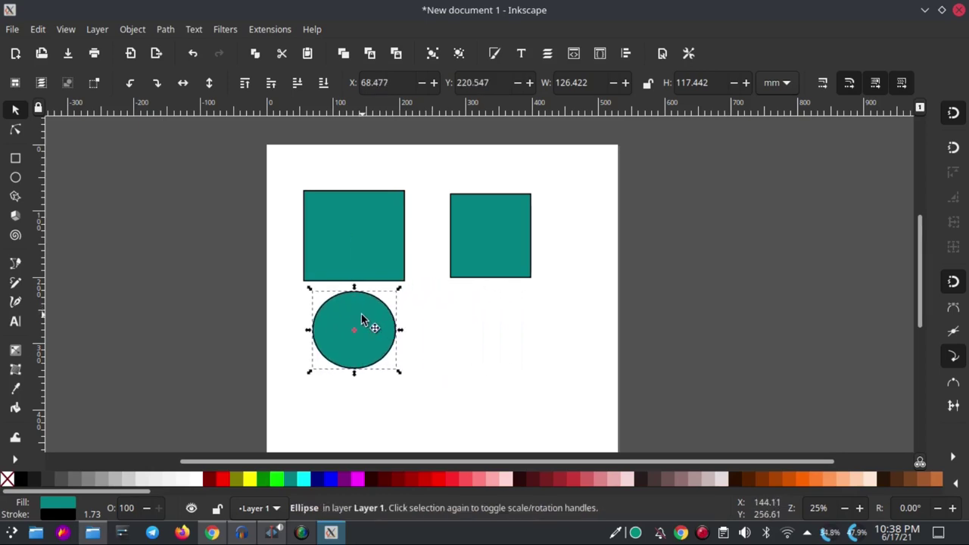